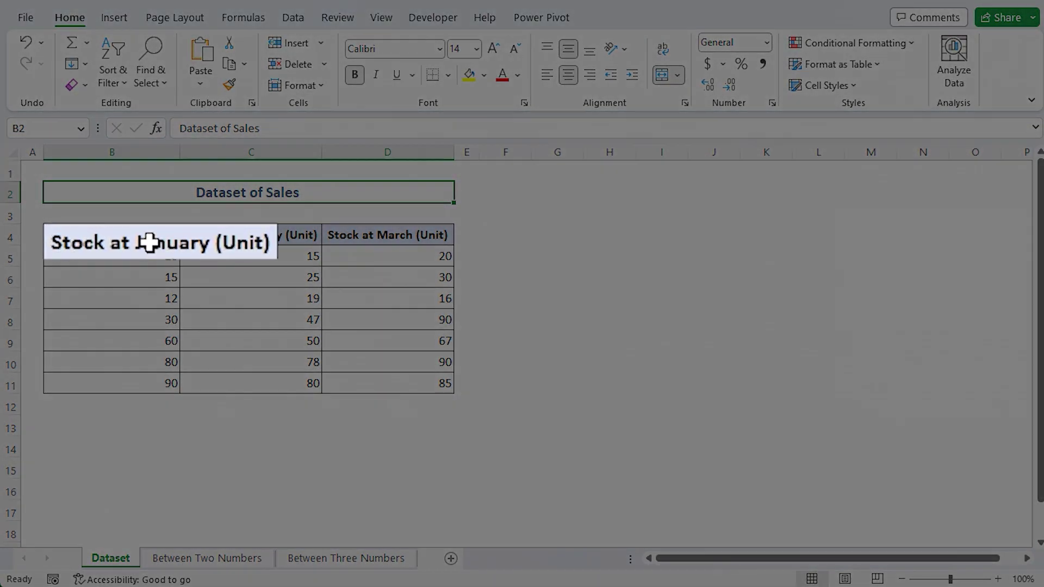
Point out the Stock at January, February and March column headers
left_click(145, 239)
left_click(305, 233)
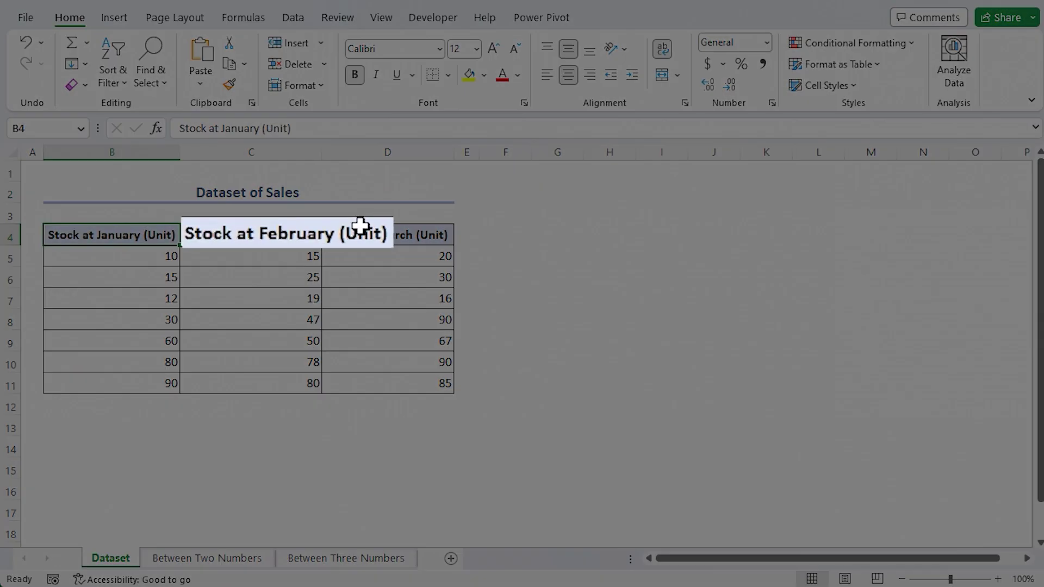
left_click(381, 237)
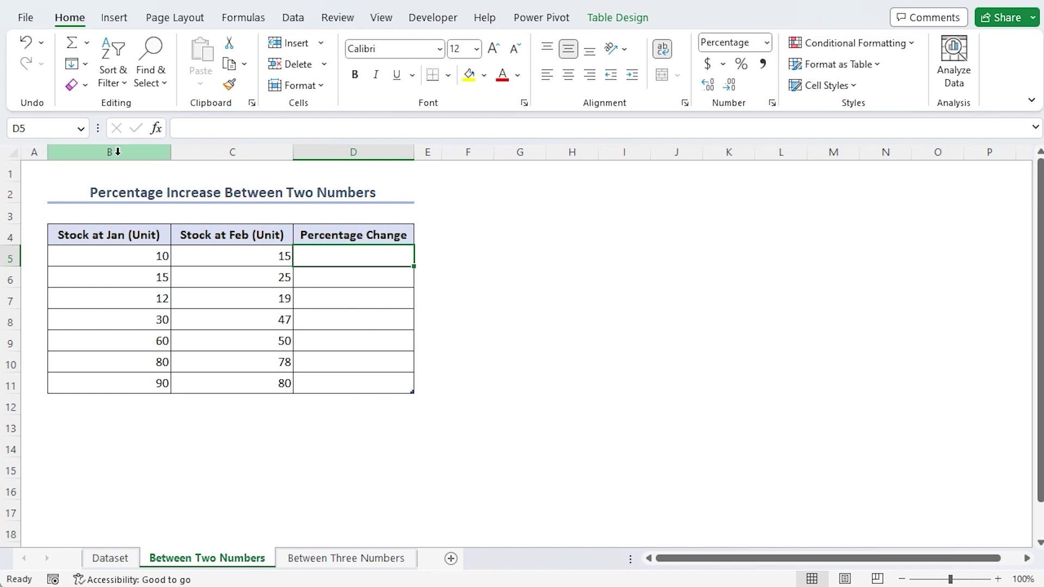
Enter =(C5-B5)/B5 in D5 to get the 0.50 Jan-to-Feb change
left_click(104, 235)
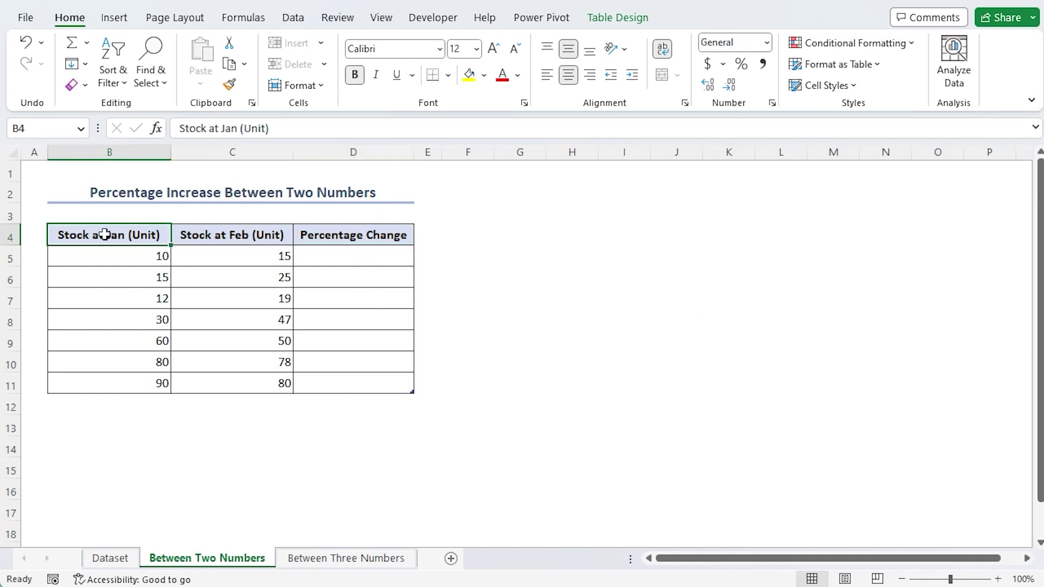
left_click(228, 236)
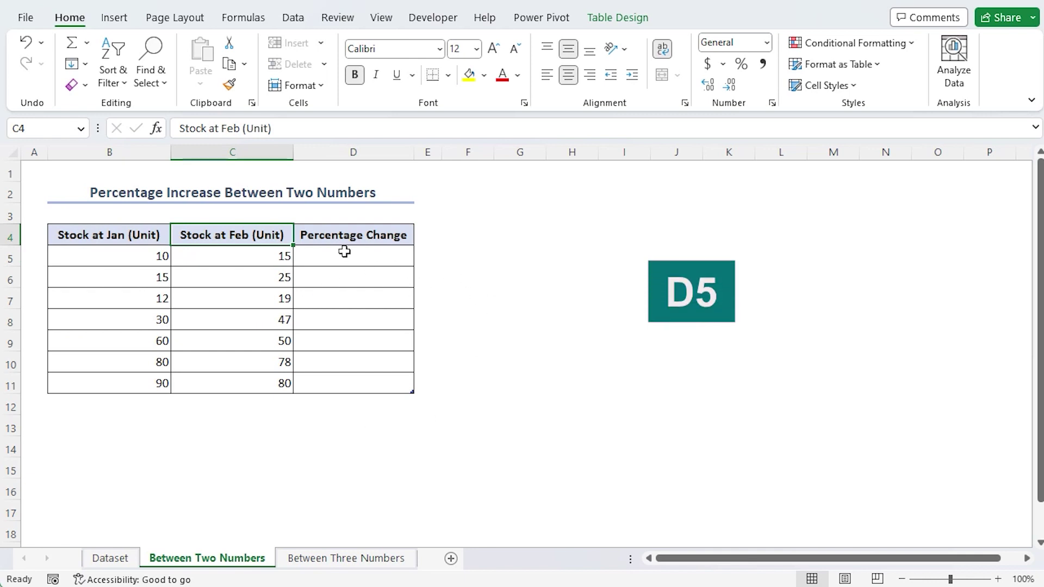
left_click(349, 259)
type("=")
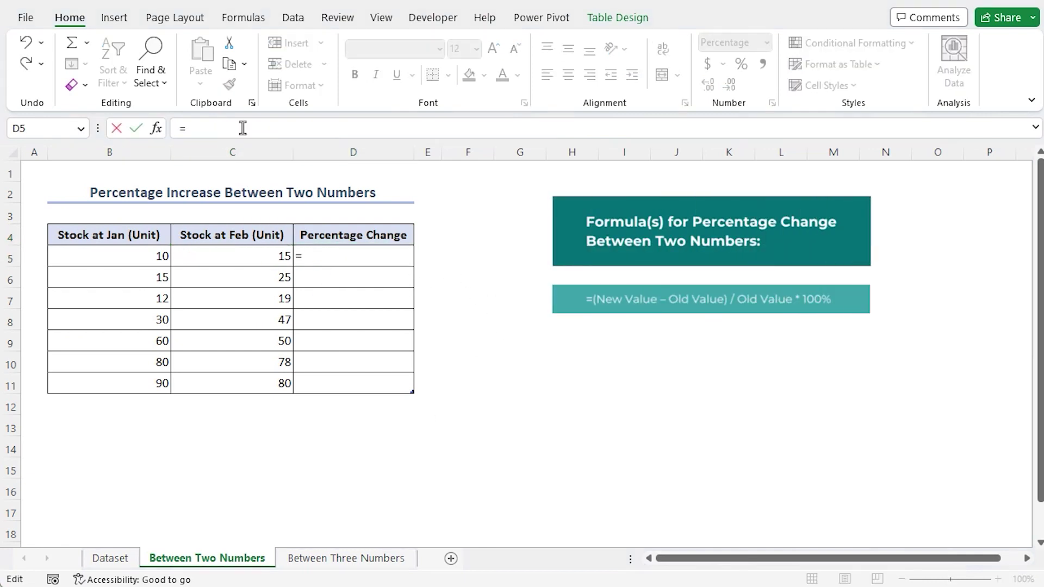
type("(C5")
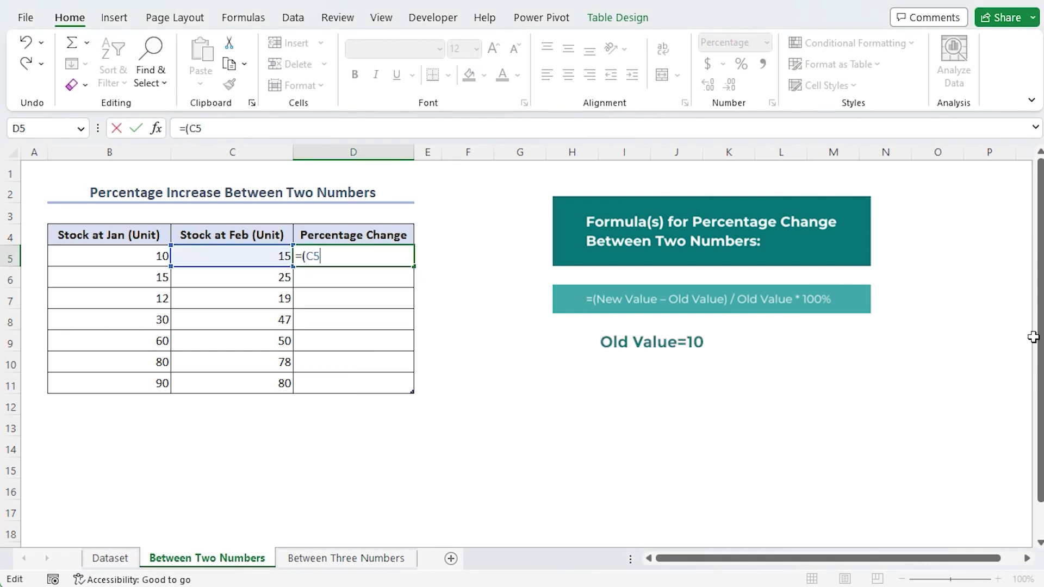
type("-")
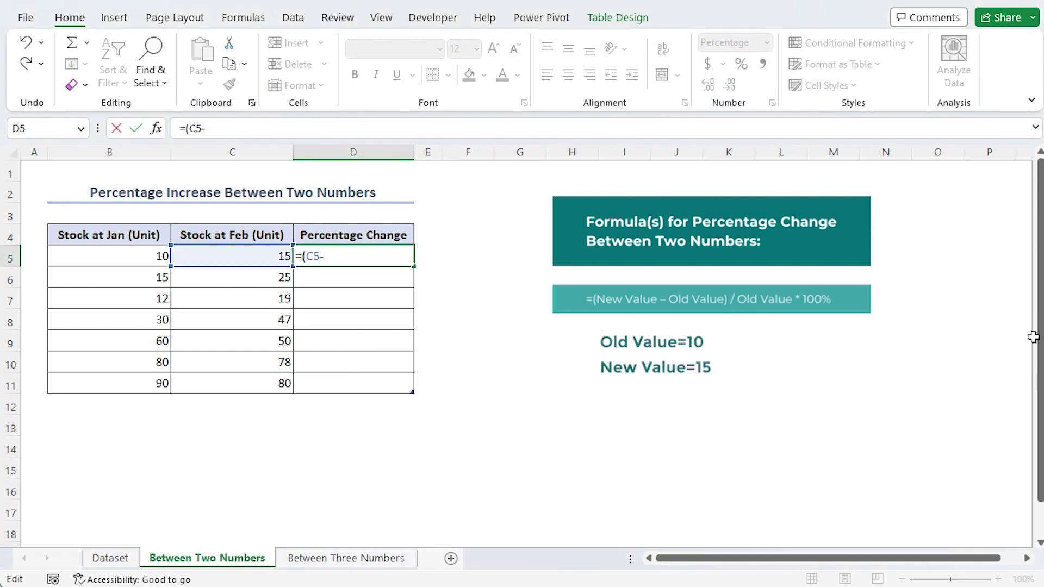
type("B5")
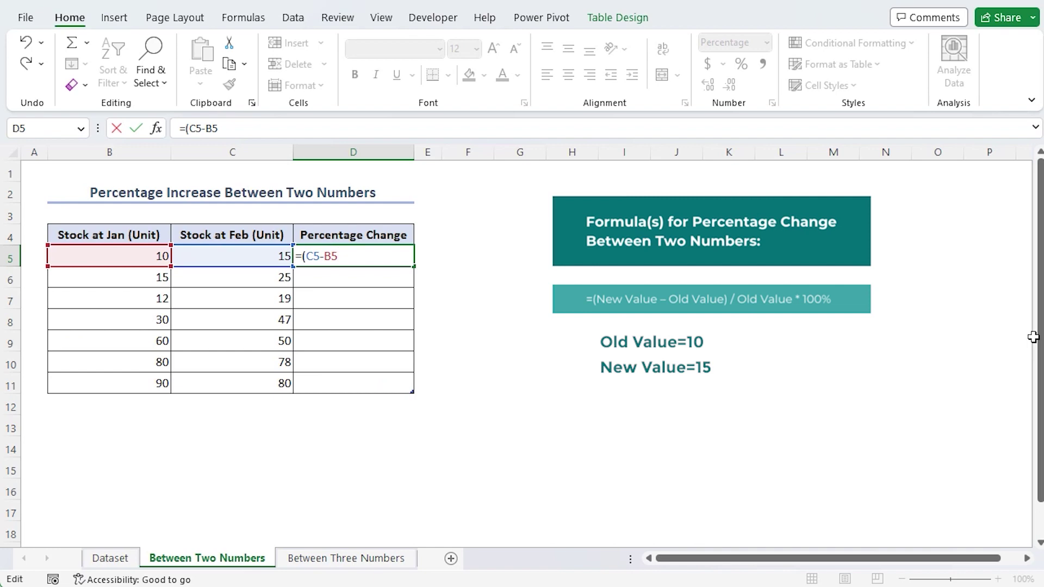
type(")/B5")
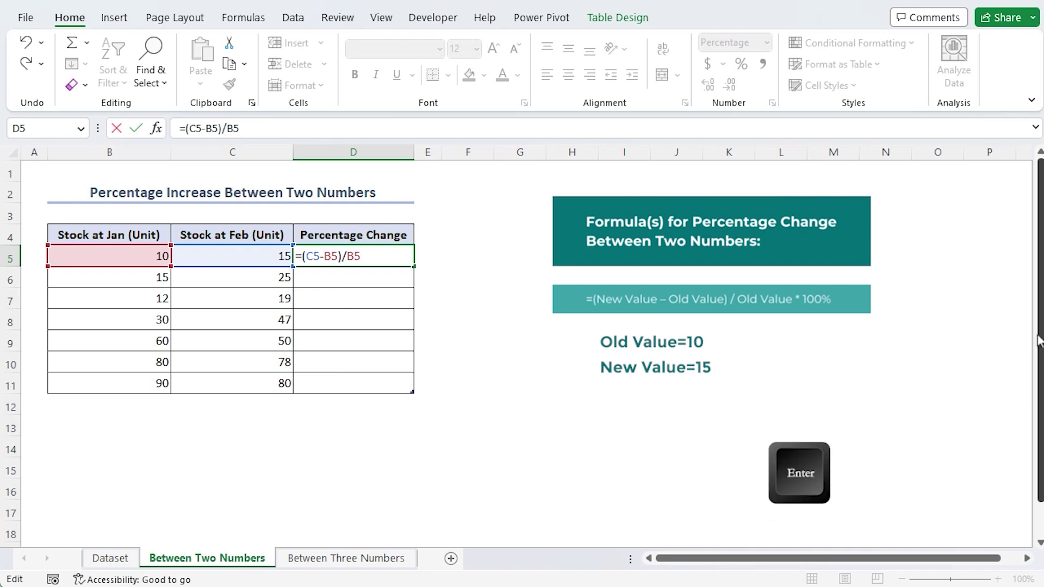
key("Return")
left_click(348, 258)
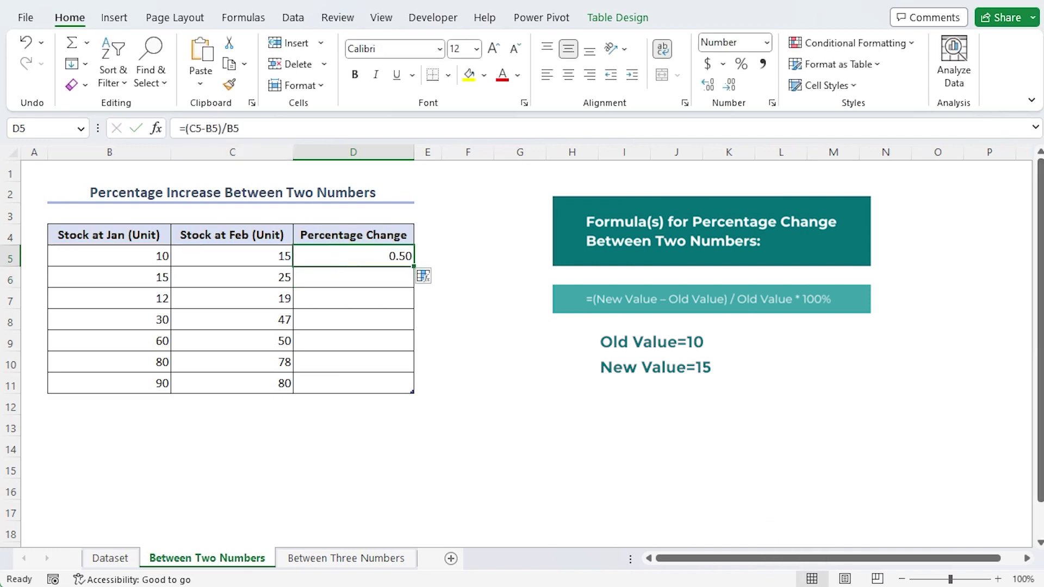
Fill the D5 formula down to D11 and format D5:D11 as whole-number percentages
double_click(414, 266)
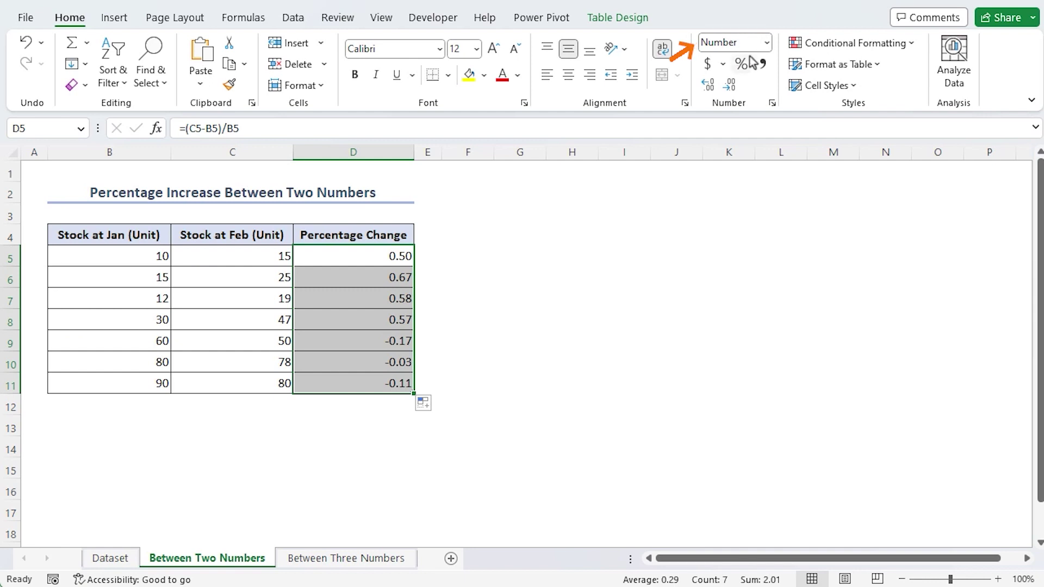
left_click(767, 43)
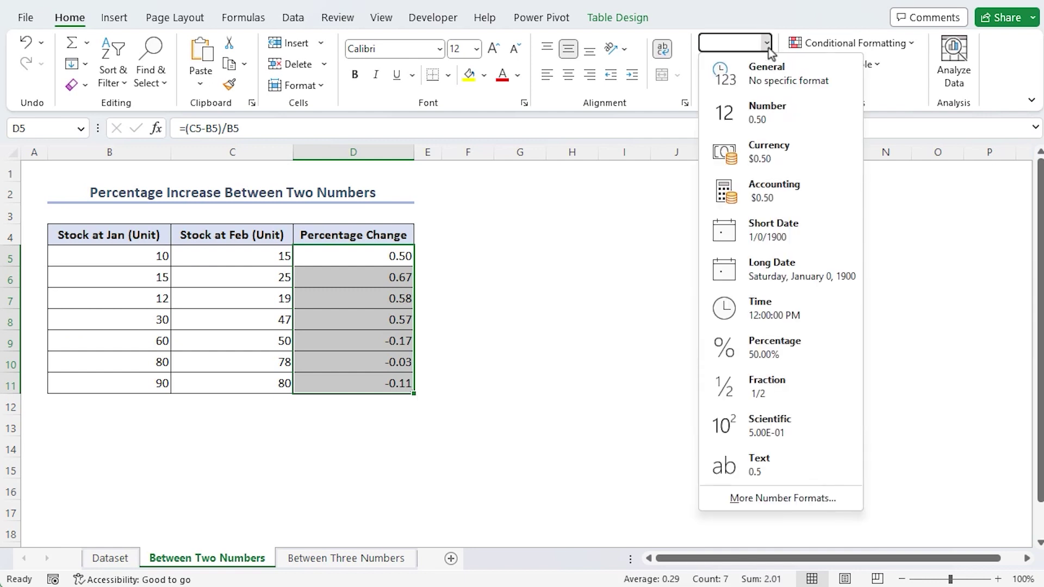
left_click(829, 357)
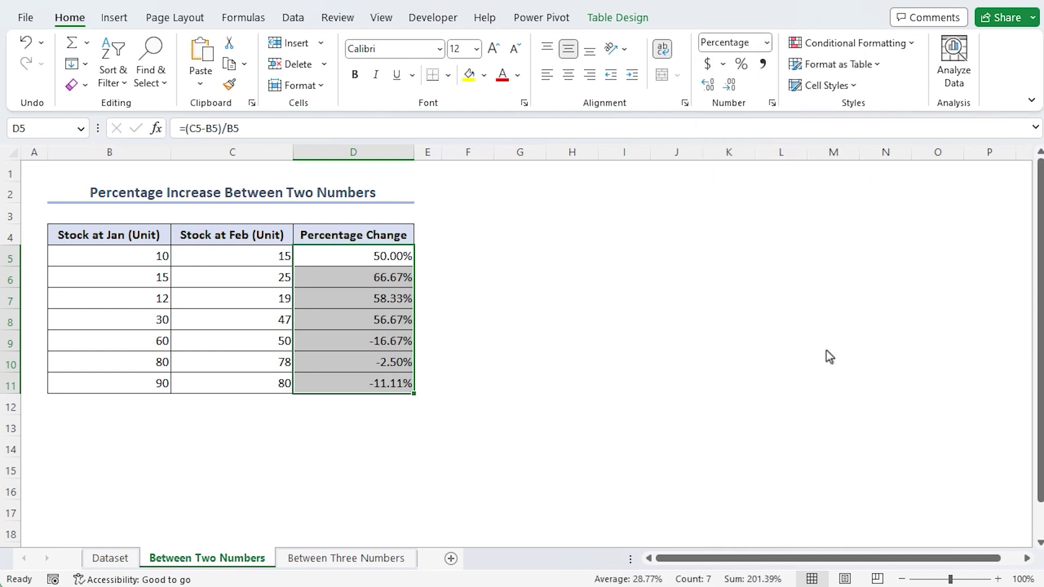
left_click(730, 85)
left_click(735, 88)
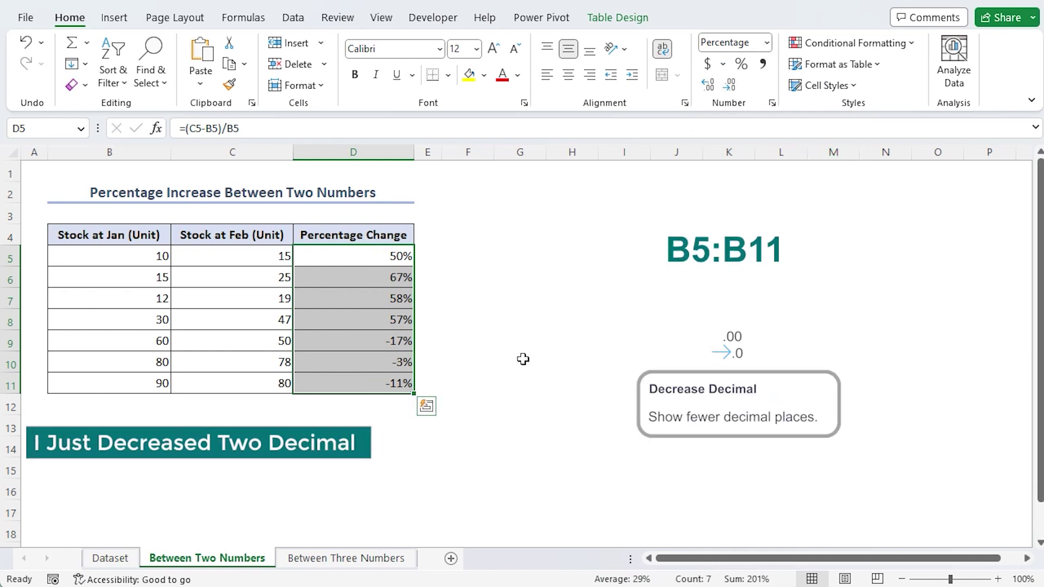
left_click(407, 257)
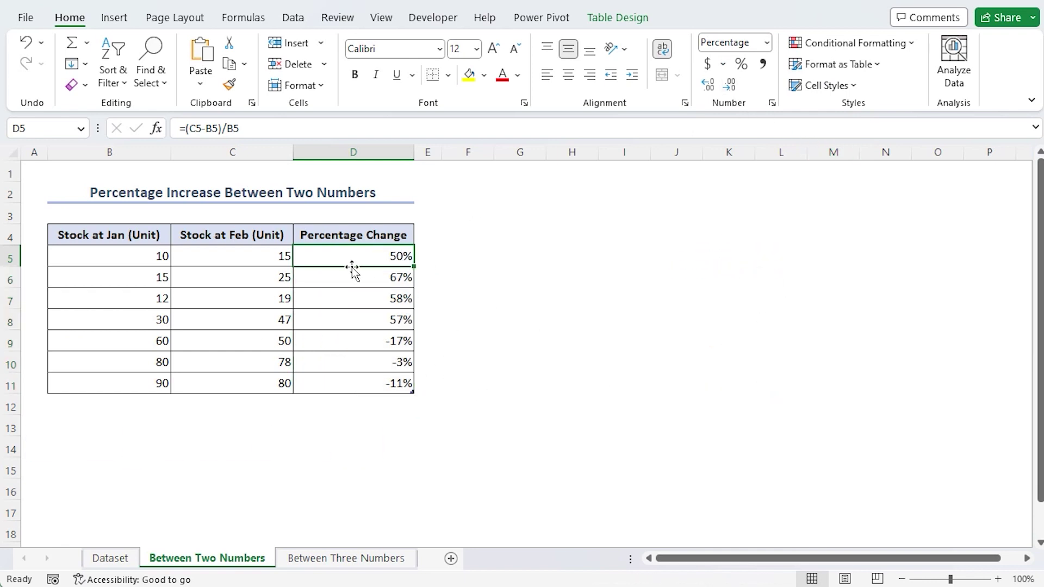
left_click(122, 257)
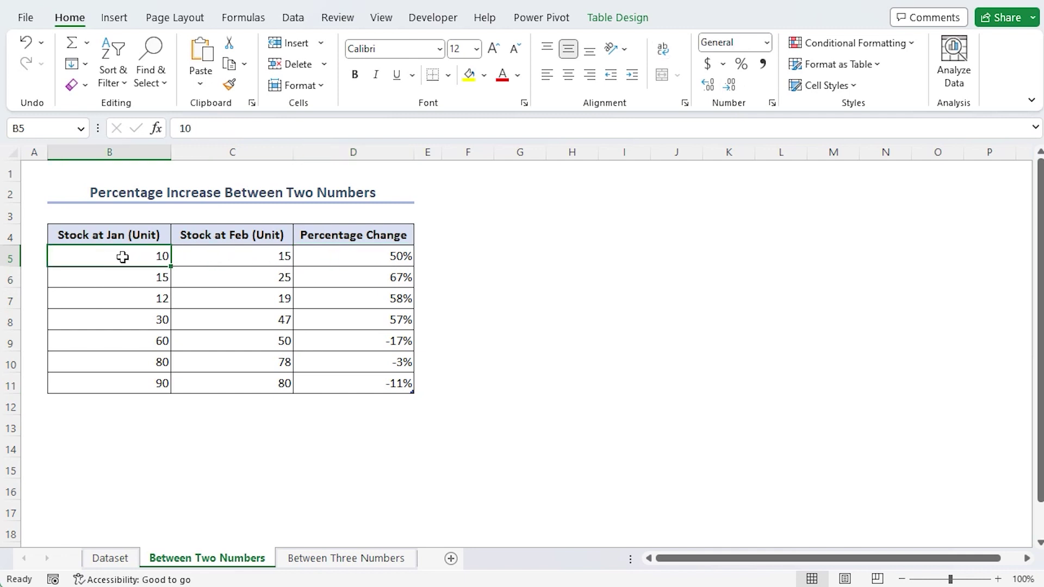
Review the Jan 10 and Feb 15 values and the formulas in D5 through D8
left_click(245, 259)
left_click(138, 259)
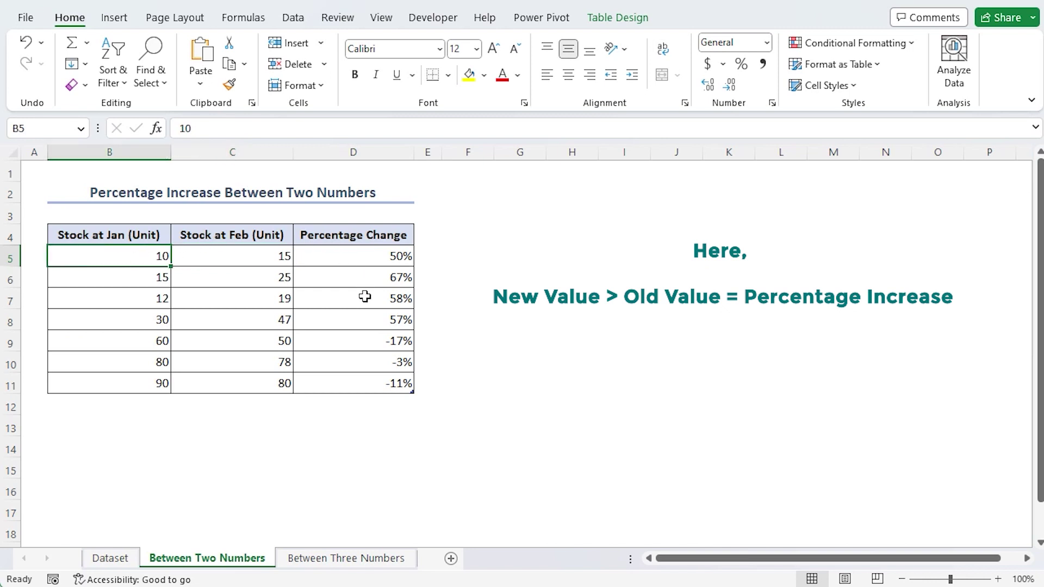
left_click(375, 259)
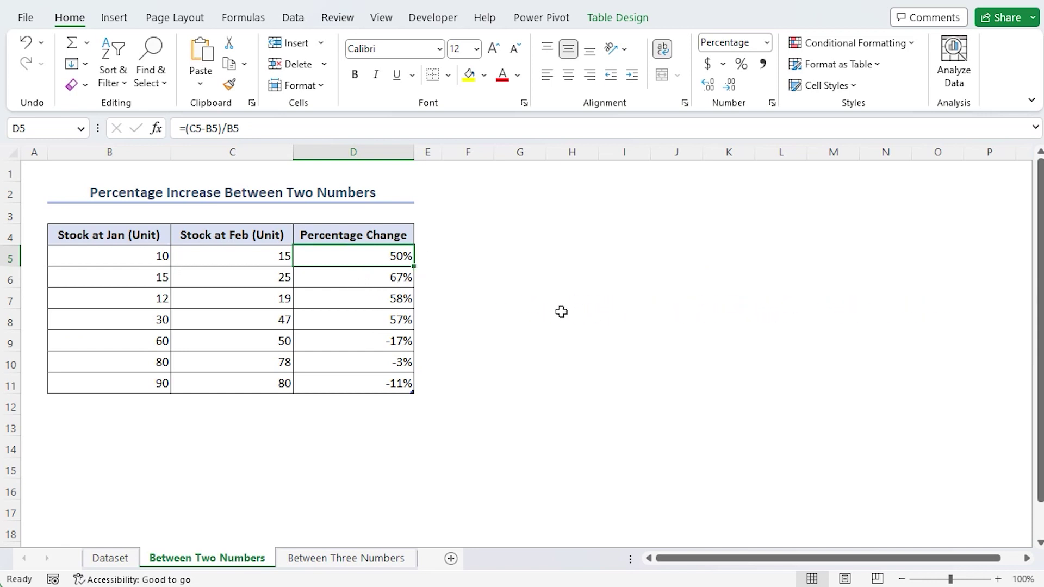
left_click(363, 282)
left_click(373, 300)
left_click(380, 321)
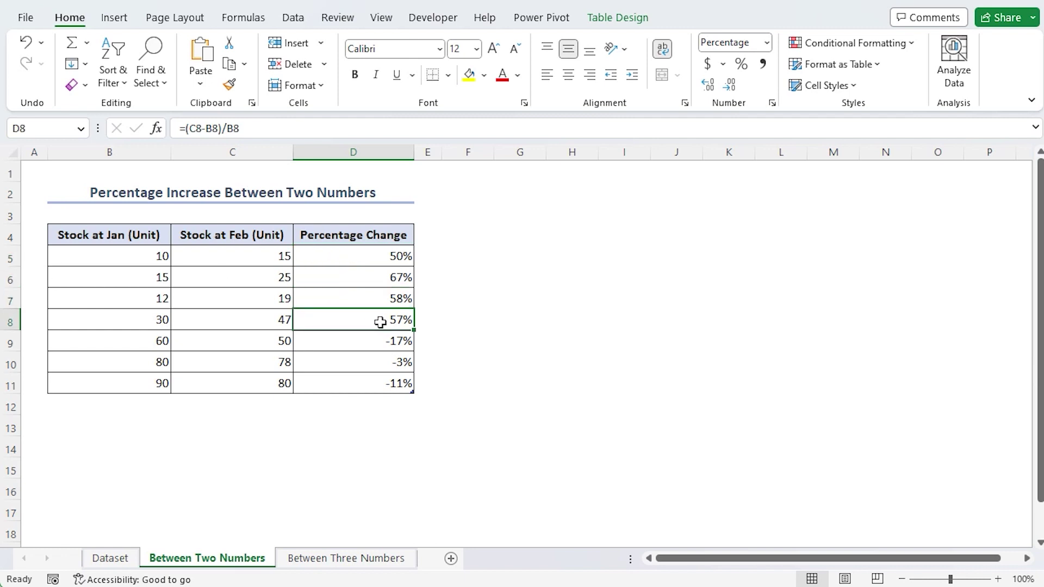
Check and highlight the negative changes -17%, -3% and -11% in rows 9–11
left_click(337, 342)
left_click(344, 361)
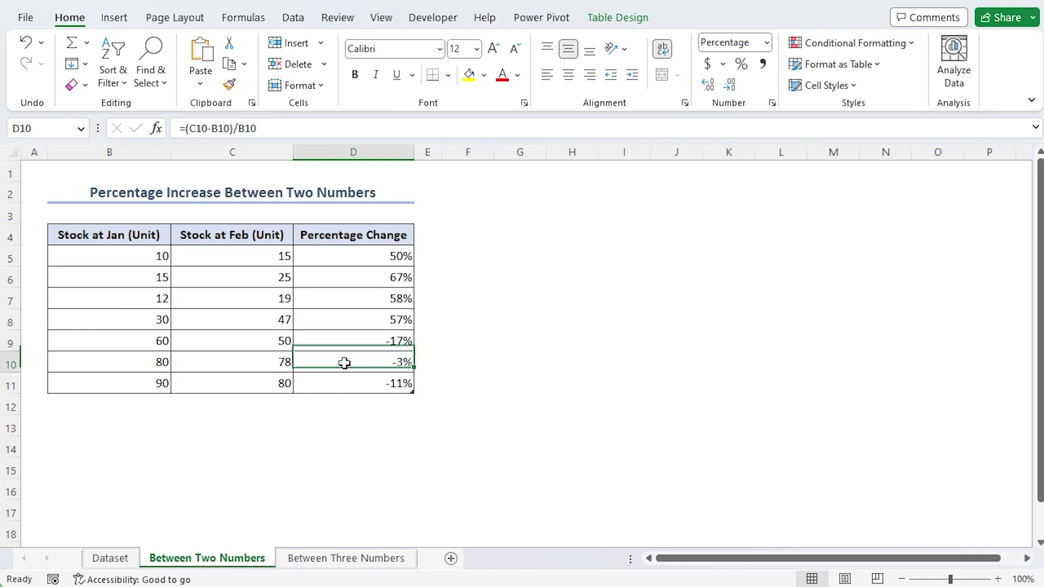
left_click(344, 384)
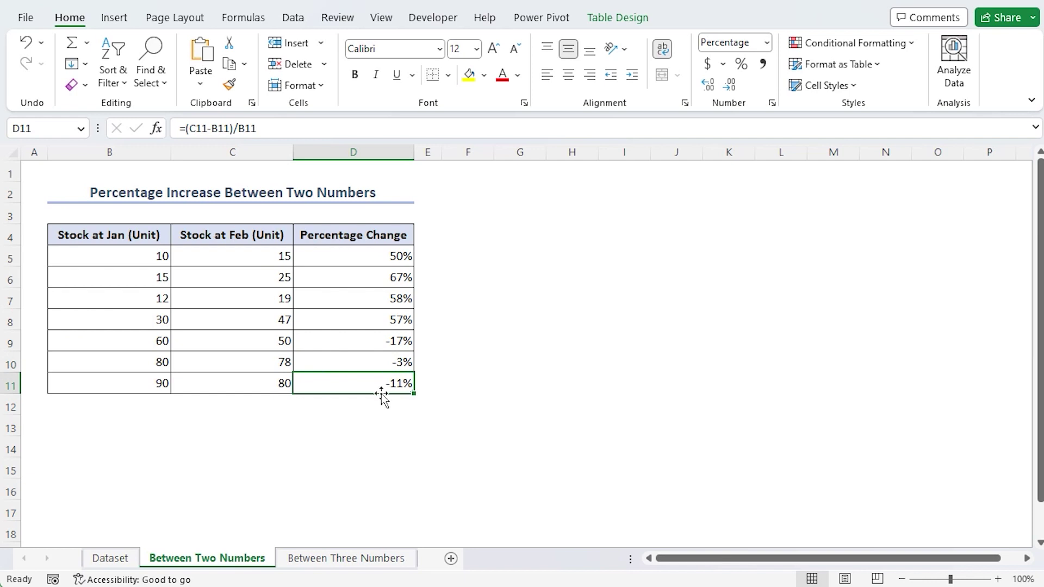
left_click(337, 348)
left_click_drag(337, 348, 351, 384)
Compare the falling Jan/Feb stocks (60→50, 80→78, 90→80) behind the negative changes
left_click(261, 342)
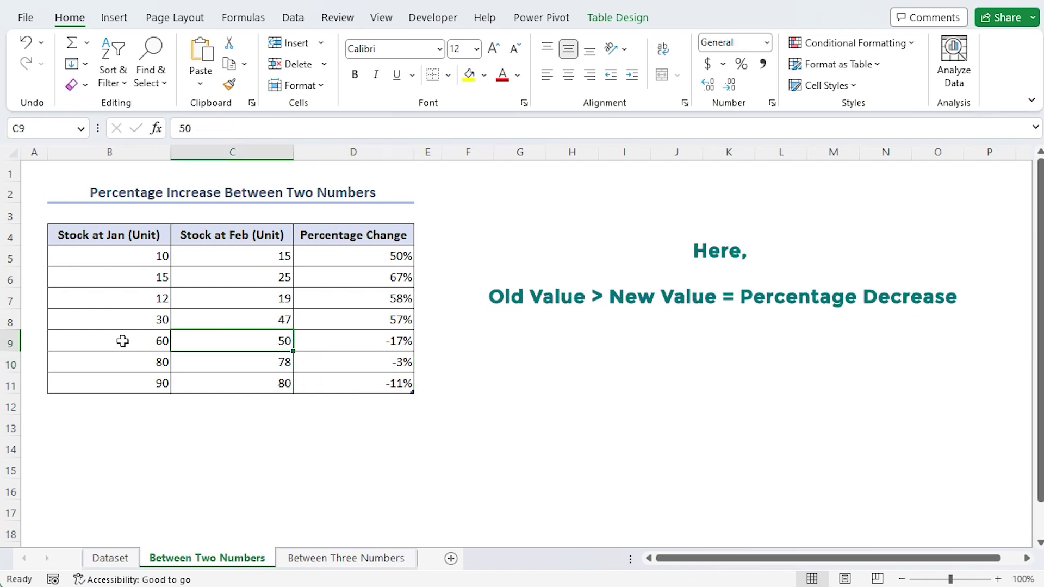
left_click(122, 341)
left_click(228, 341)
left_click(133, 362)
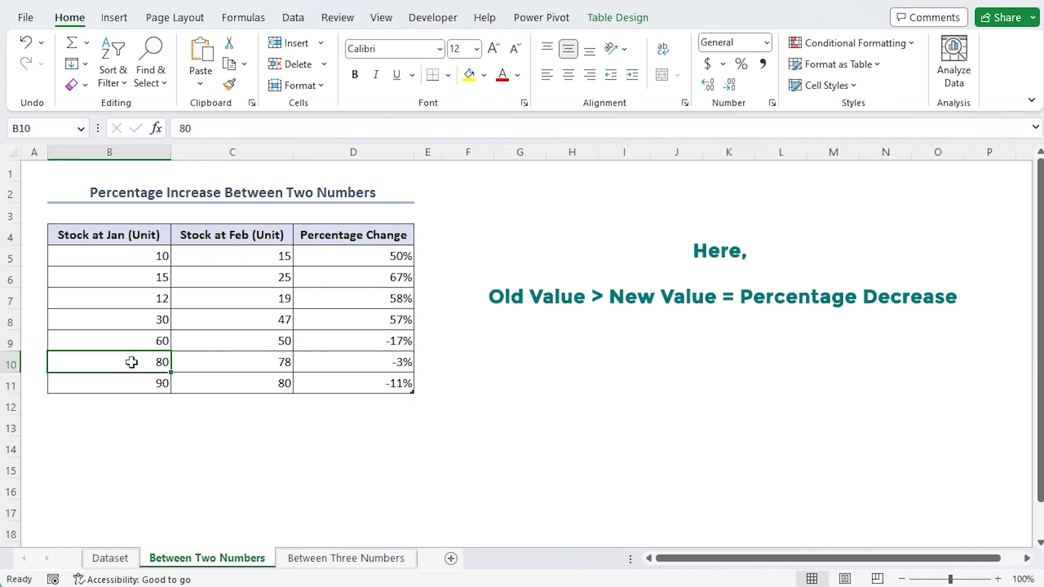
left_click(261, 362)
left_click(116, 384)
left_click(226, 383)
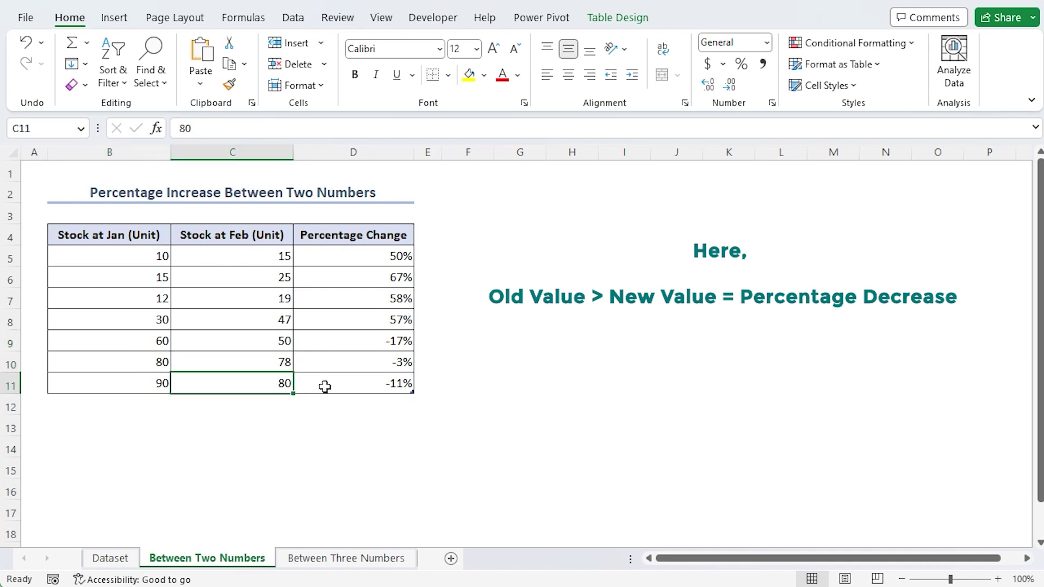
left_click_drag(357, 340, 356, 384)
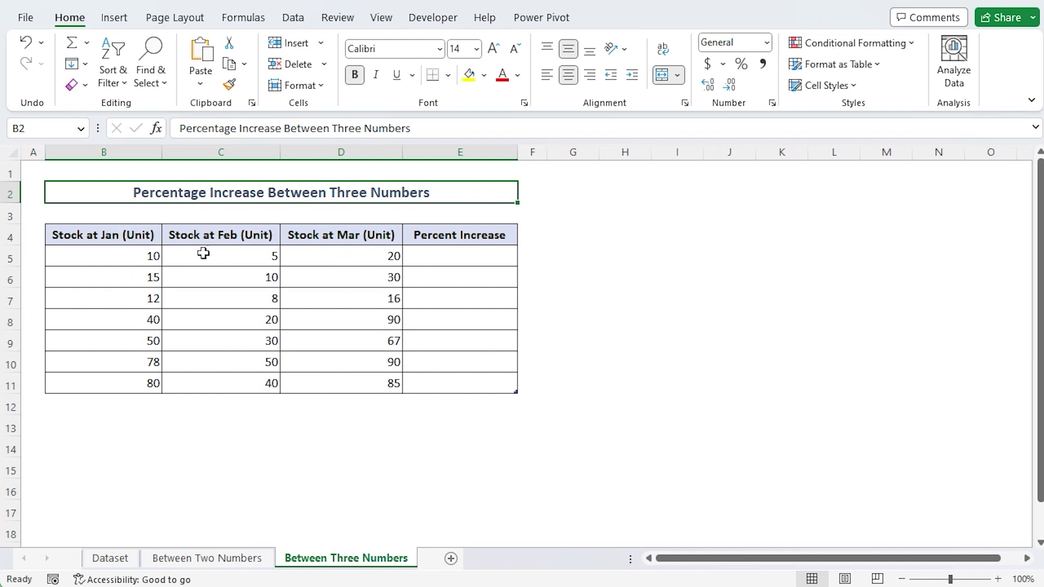
left_click(461, 258)
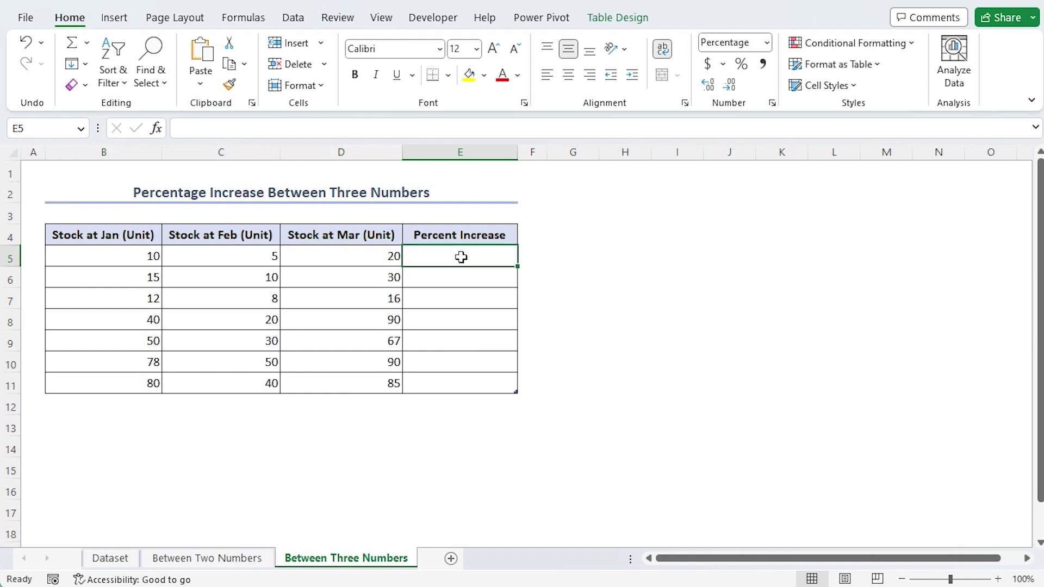
Enter =(B5-C5)/(D5-C5) in E5, returning 0.33
double_click(461, 257)
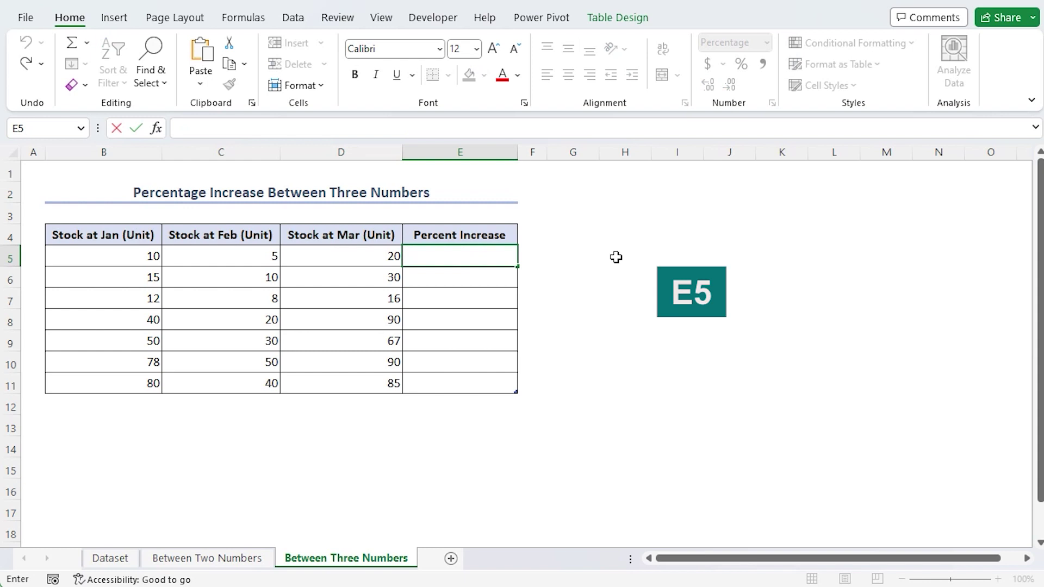
type("=(")
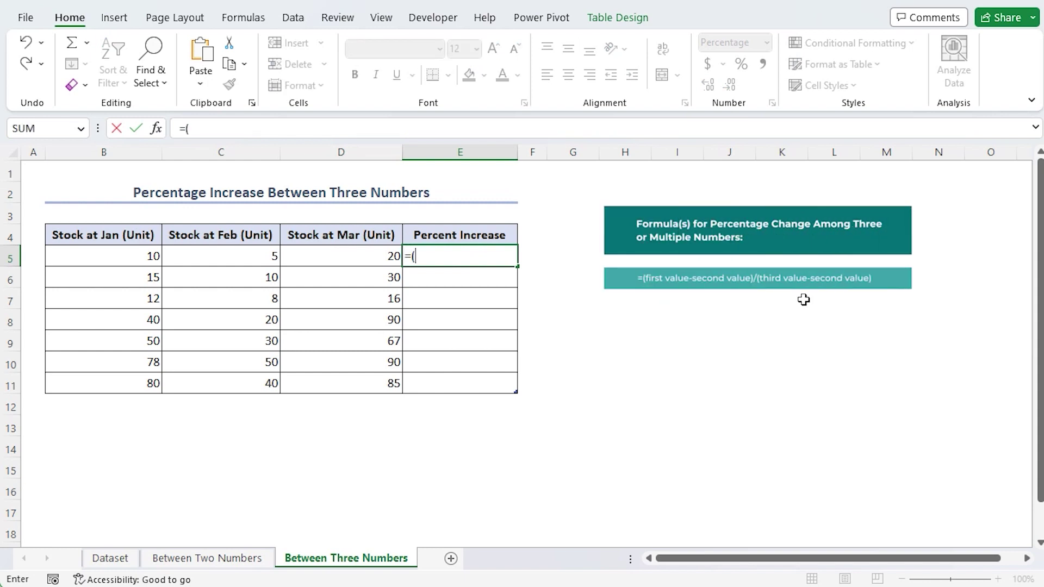
type("B")
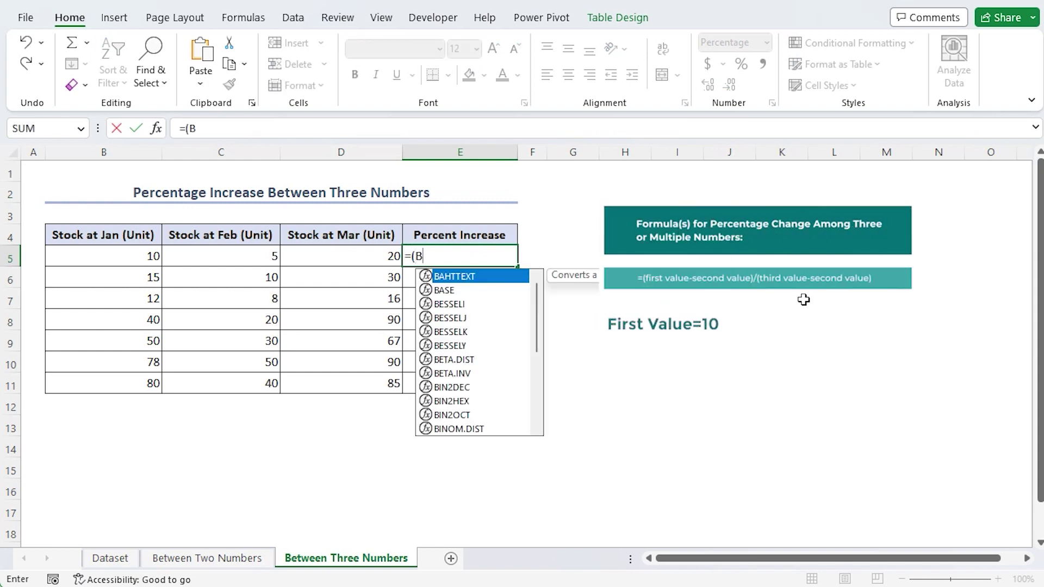
type("5")
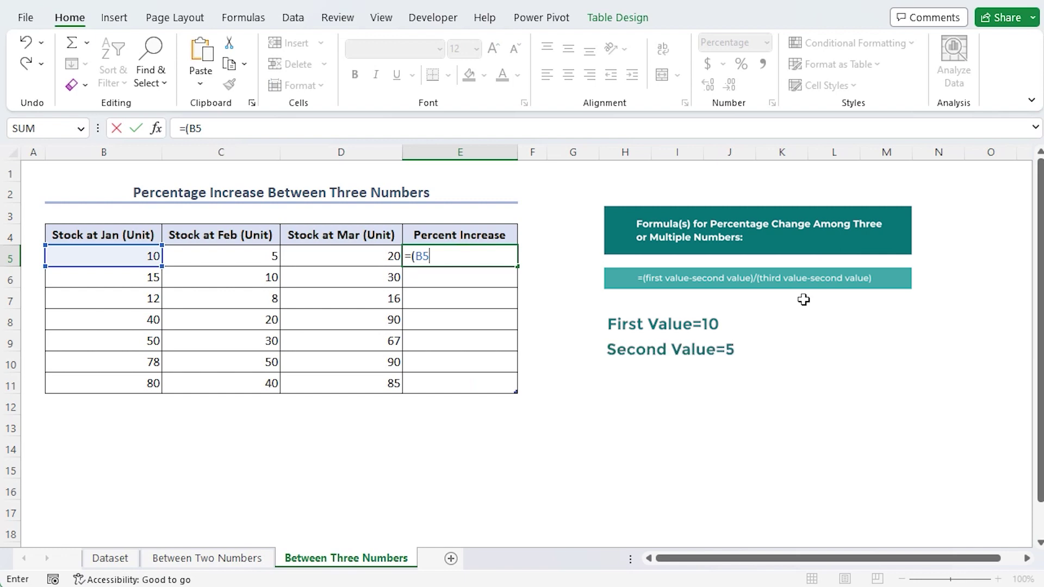
type("-C5")
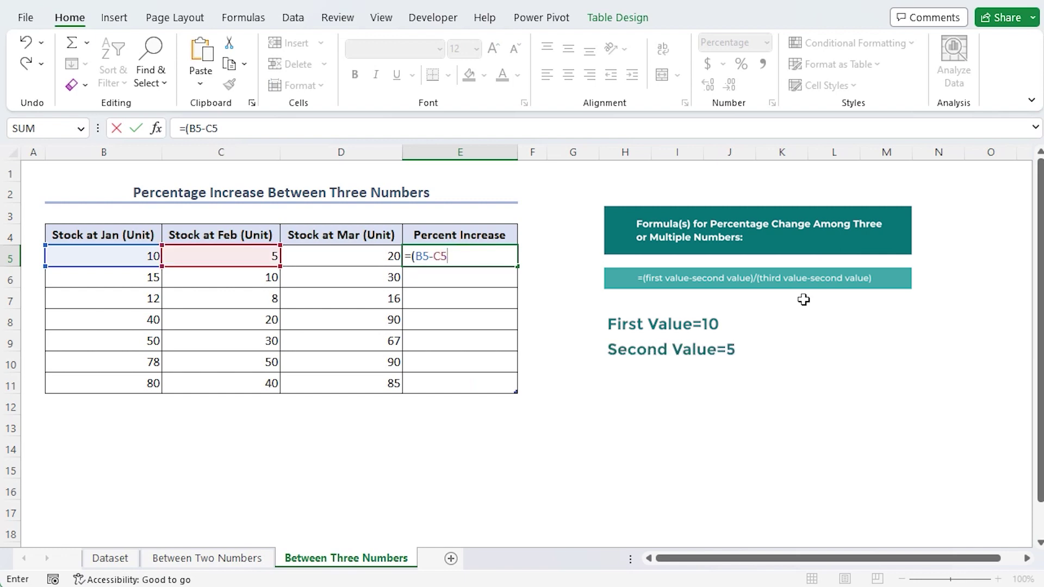
type(")/(")
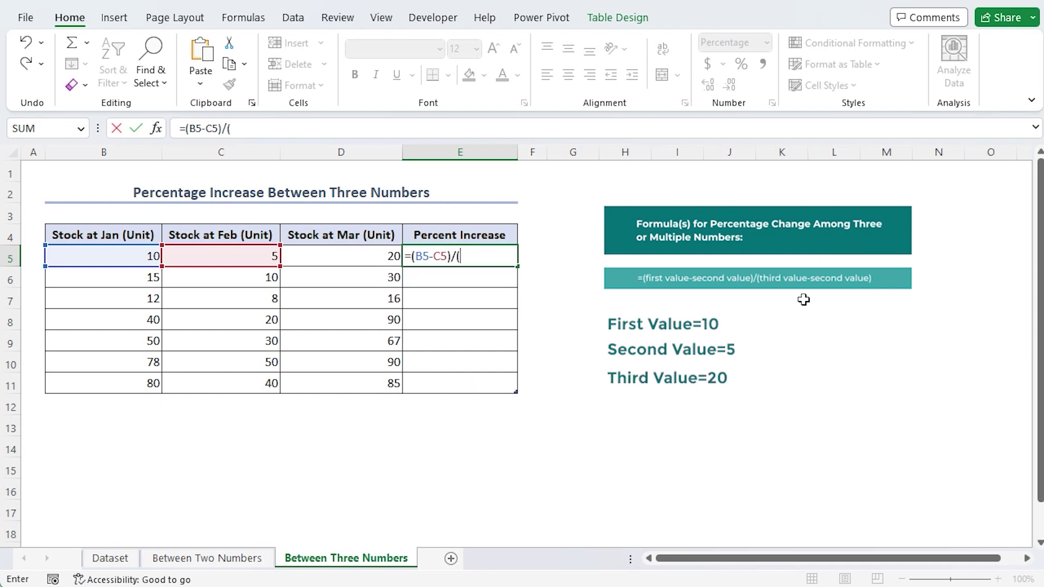
type("D5-C5")
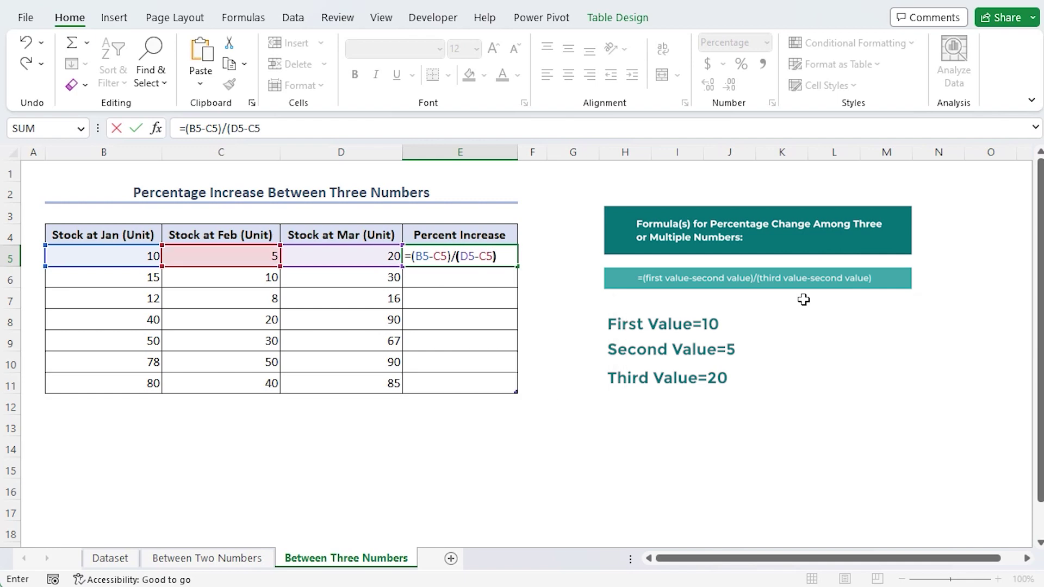
type(")")
key("Return")
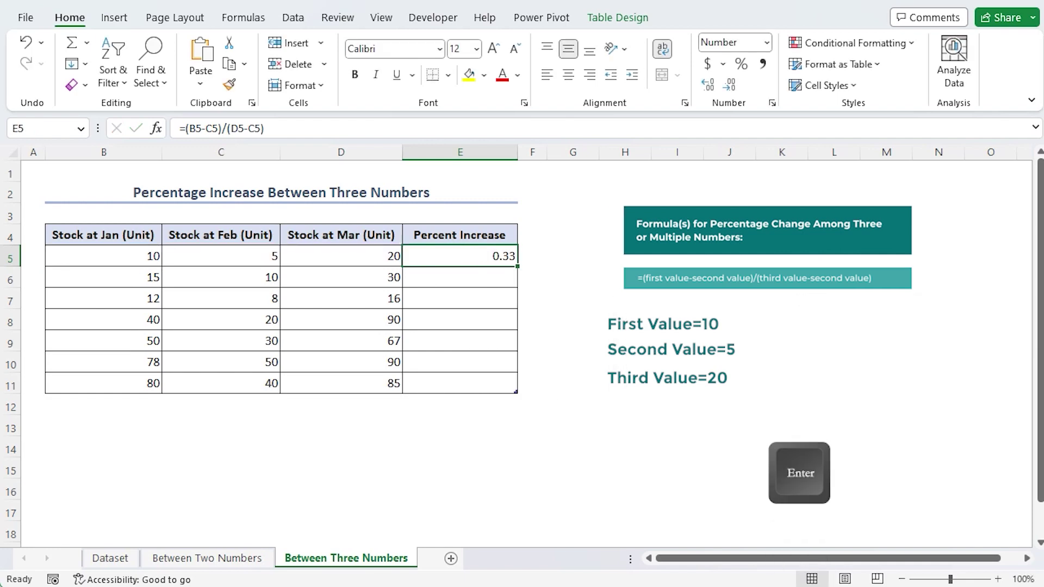
Fill E5's formula to E11 and format E5:E11 as whole percentages (33% to 89%)
left_click_drag(518, 268, 523, 400)
left_click(580, 364)
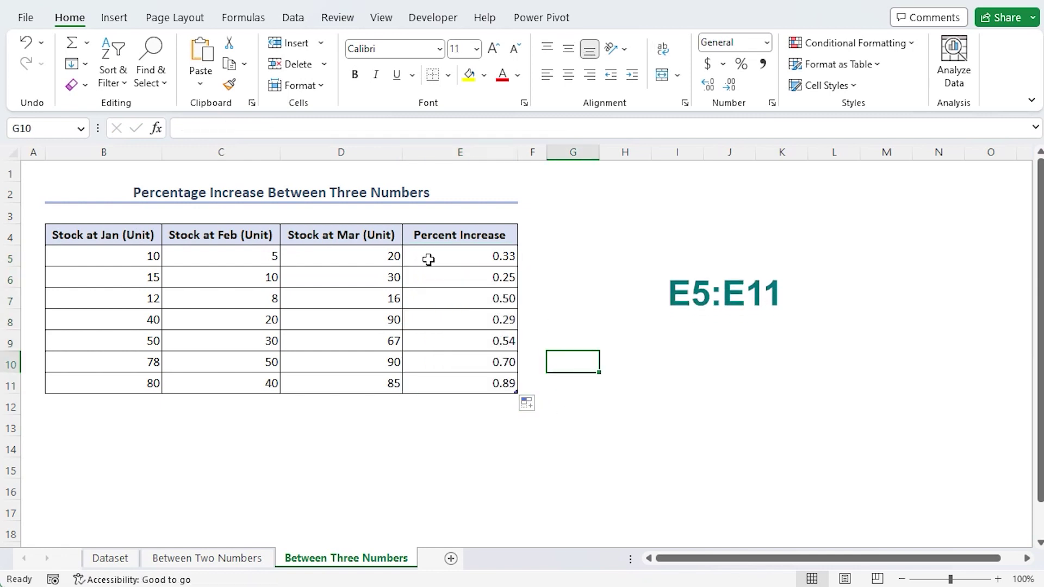
left_click(509, 242)
left_click_drag(457, 256, 460, 384)
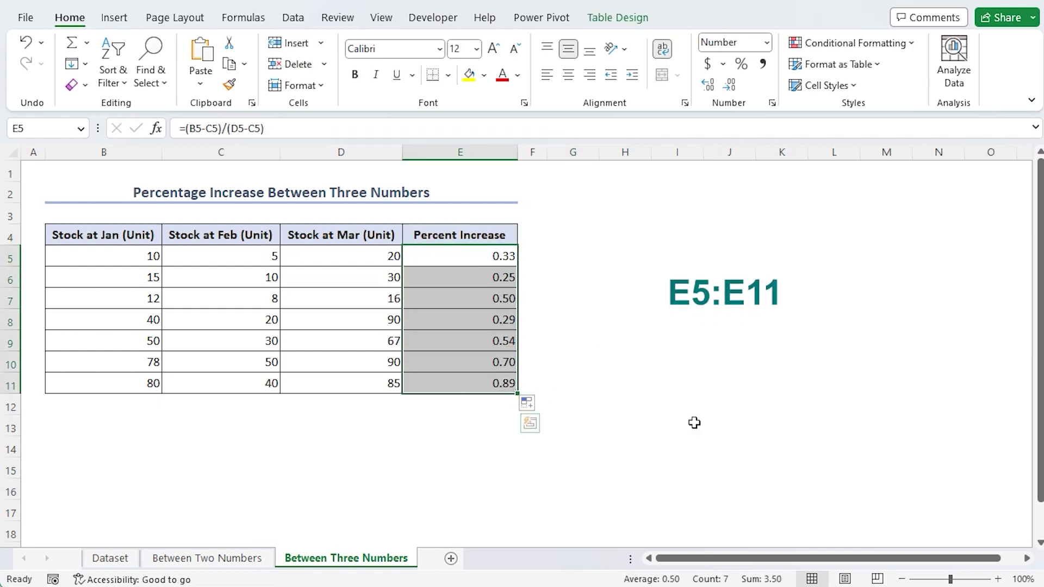
left_click(767, 43)
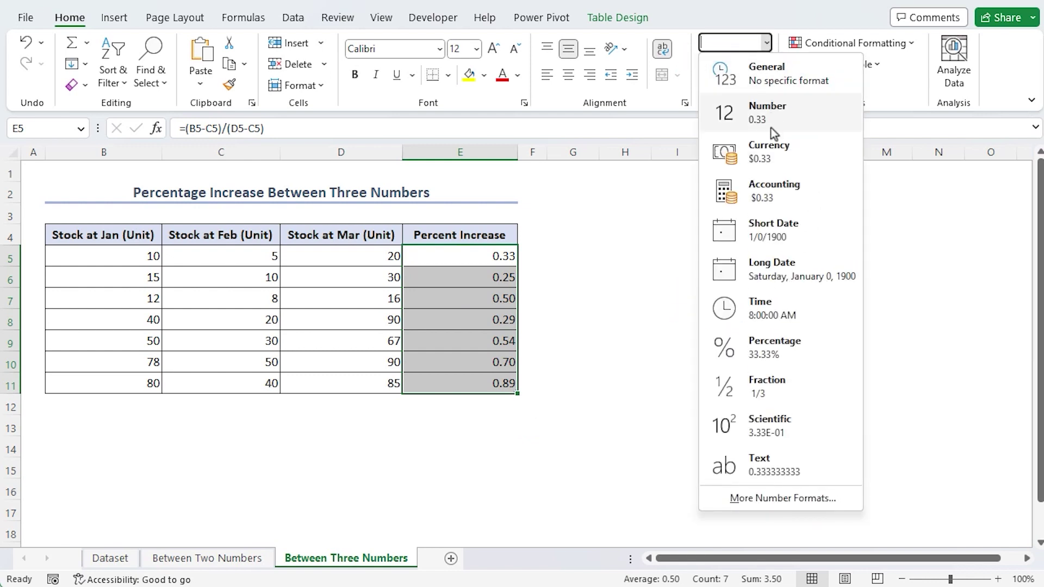
left_click(815, 347)
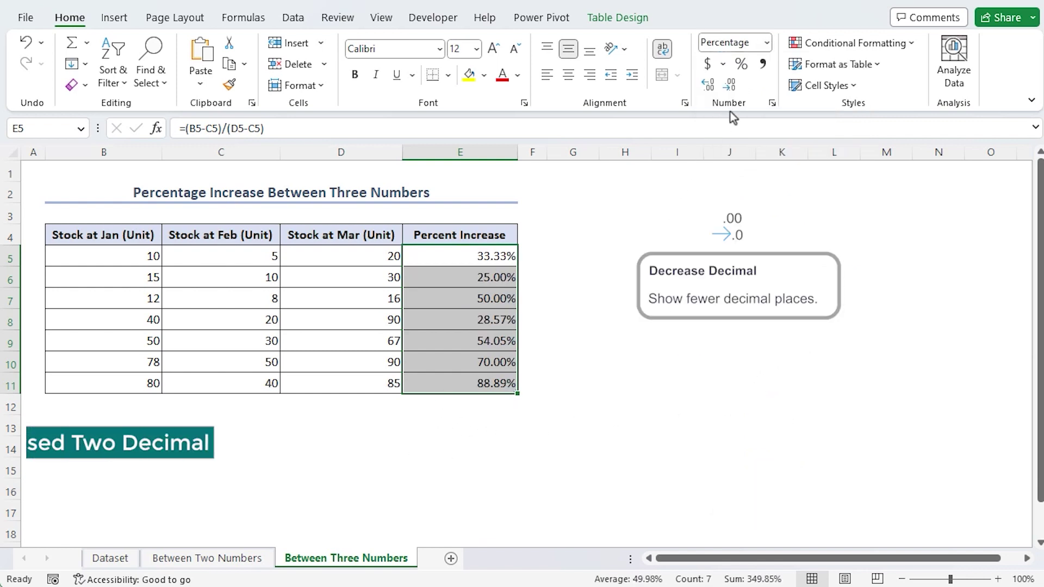
left_click(735, 87)
left_click(736, 87)
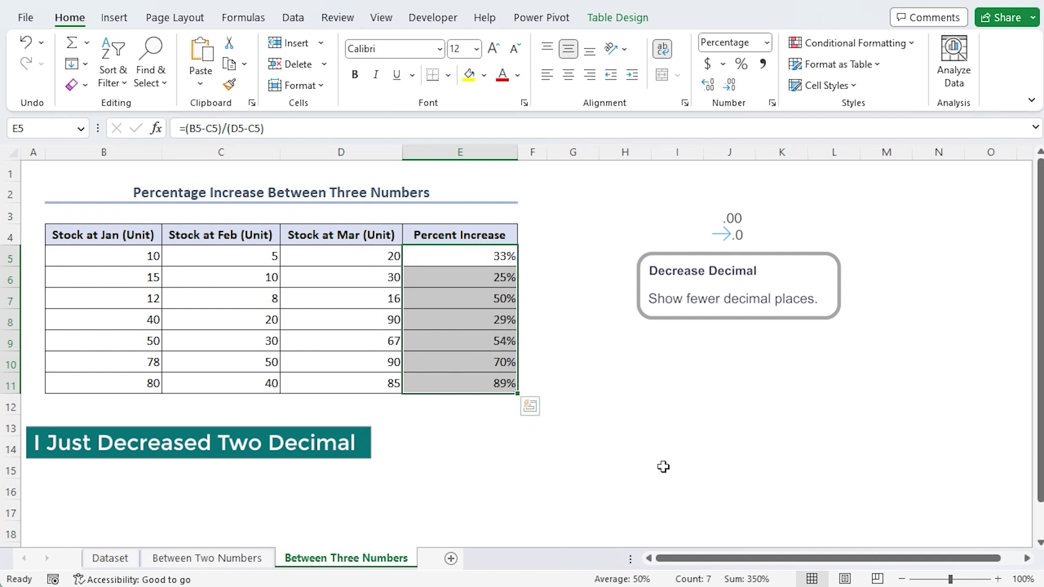